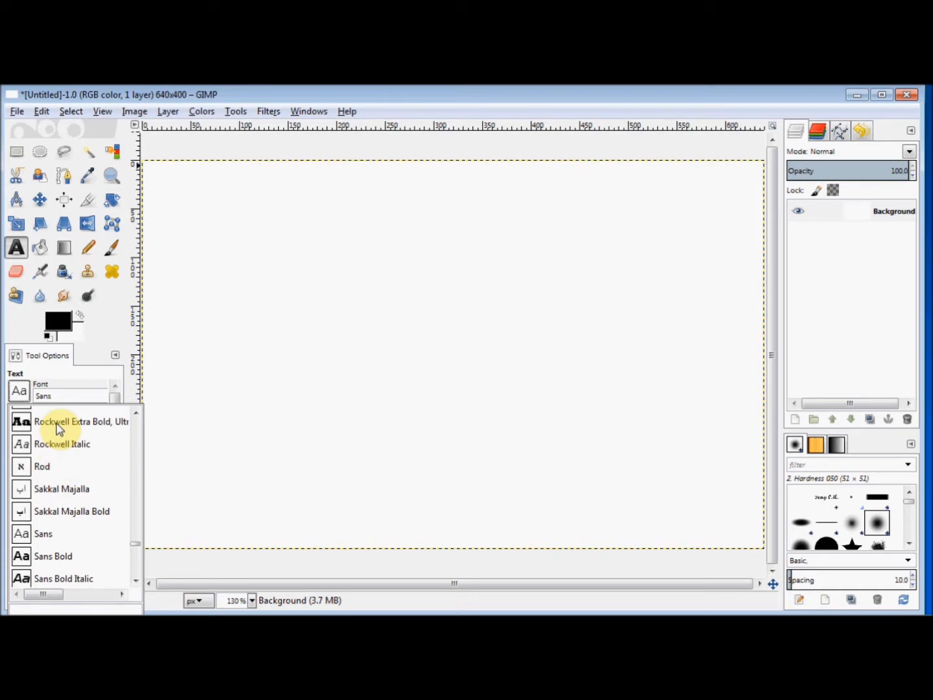
# Set the text font to Rockwell Extra Bold at size 120 and type TERRY on the canvas.
pyautogui.click(57, 423)
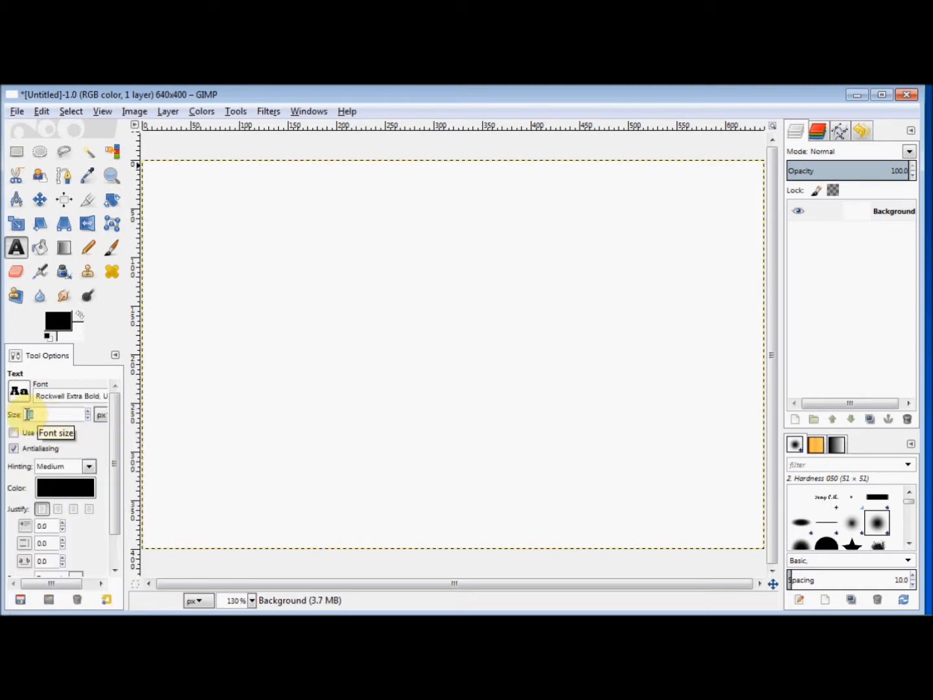
pyautogui.write('120')
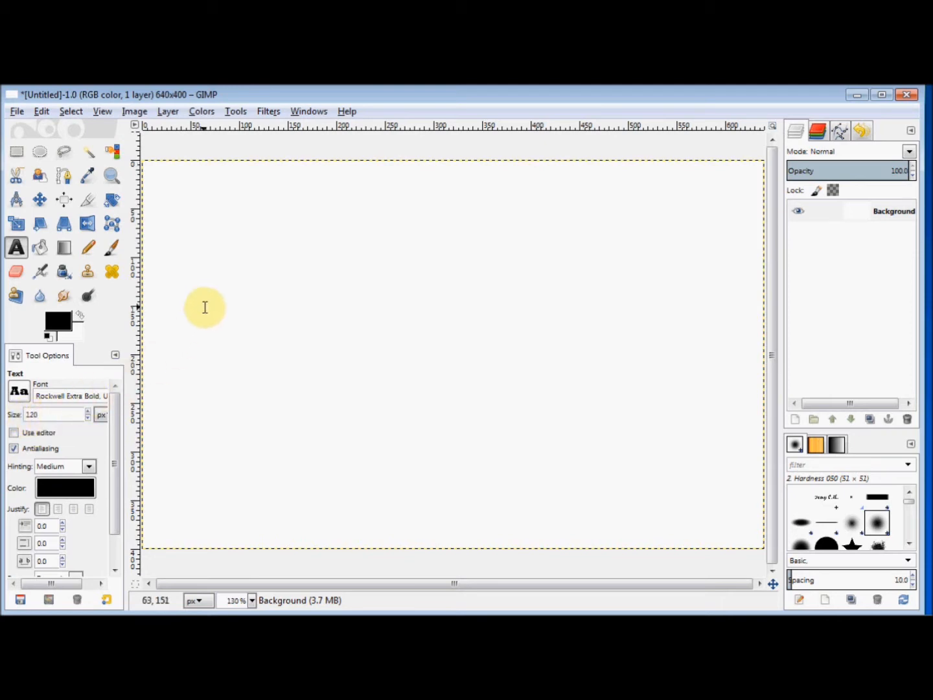
pyautogui.click(194, 287)
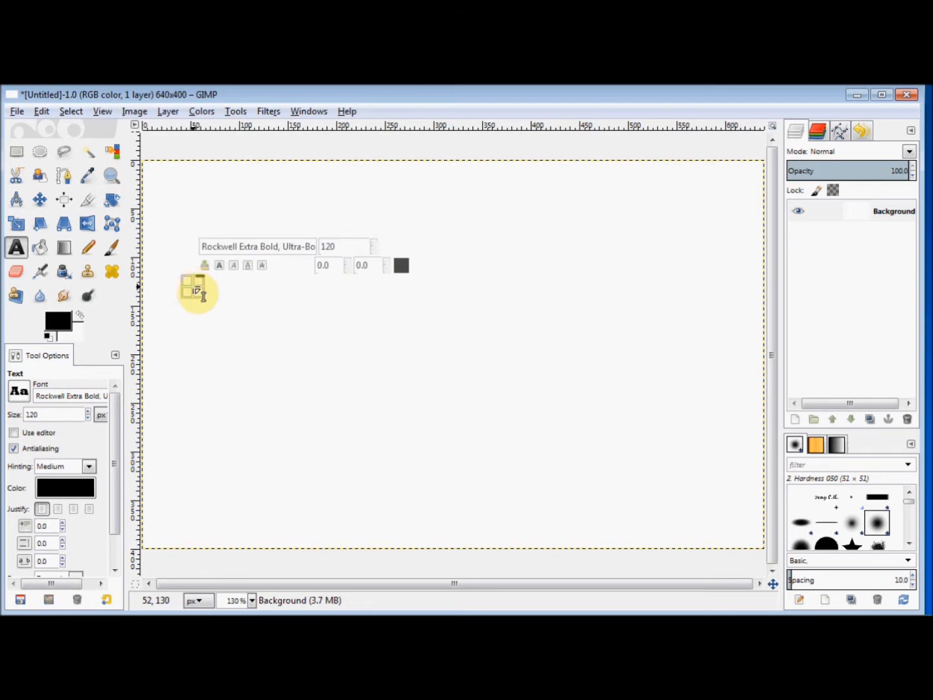
pyautogui.write('TERR')
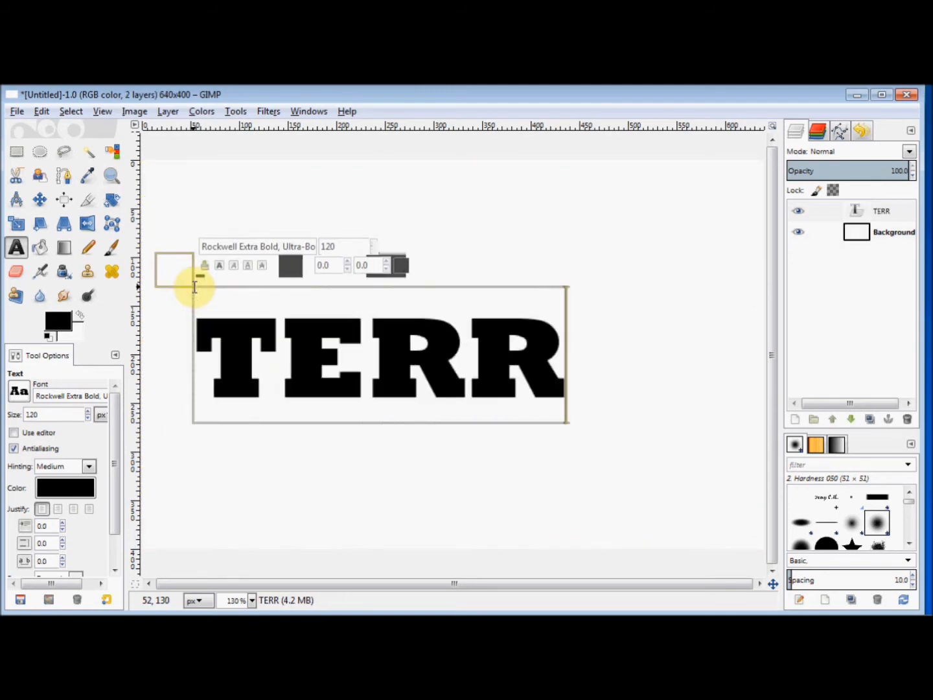
pyautogui.write('Y')
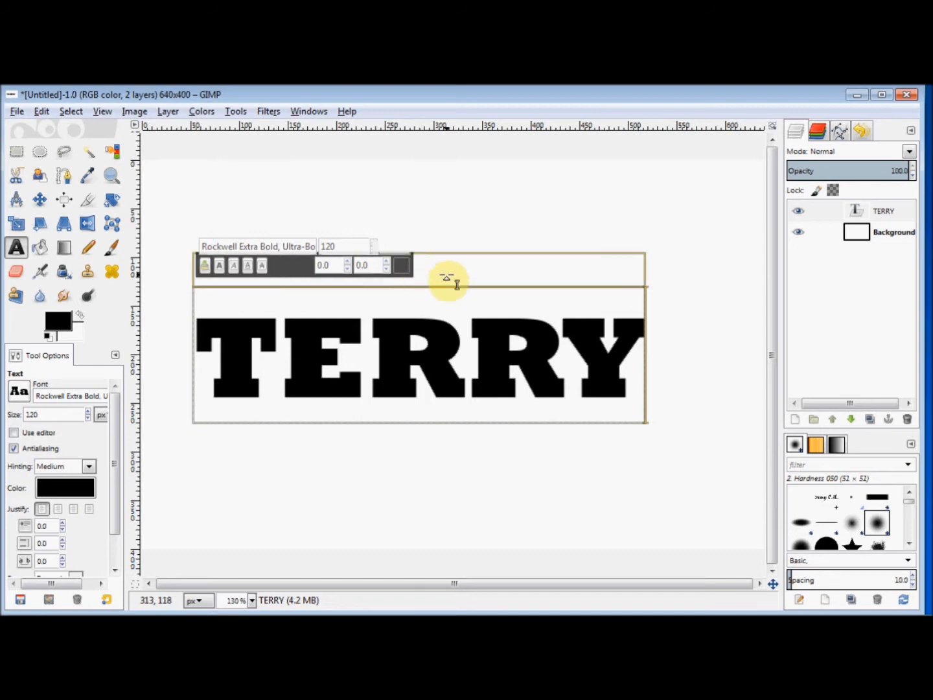
# Use Alpha to Selection on the TERRY layer to select the letter shapes.
pyautogui.rightClick(809, 219)
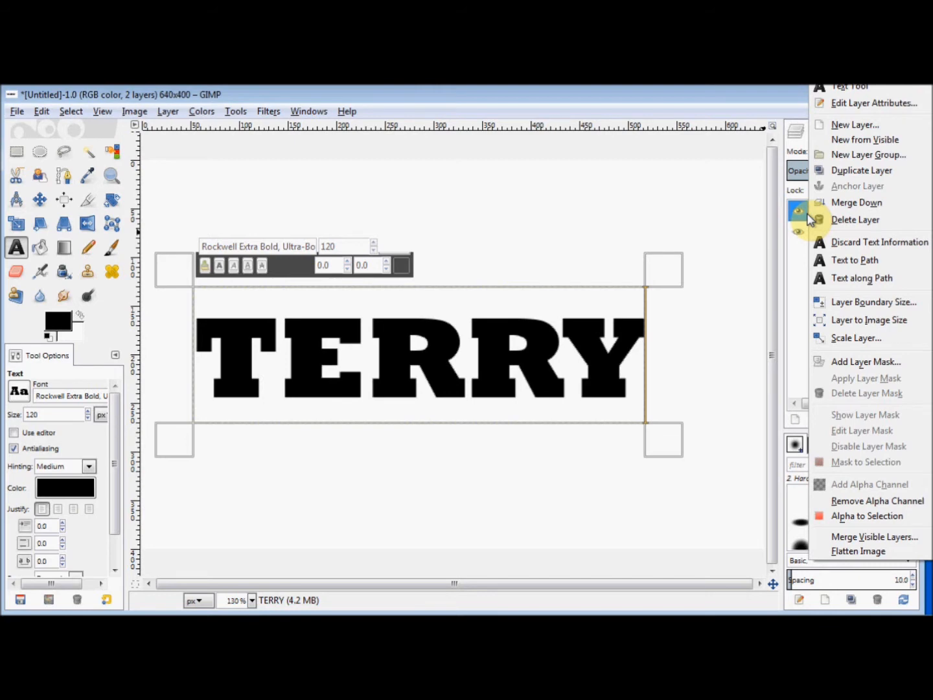
pyautogui.click(835, 516)
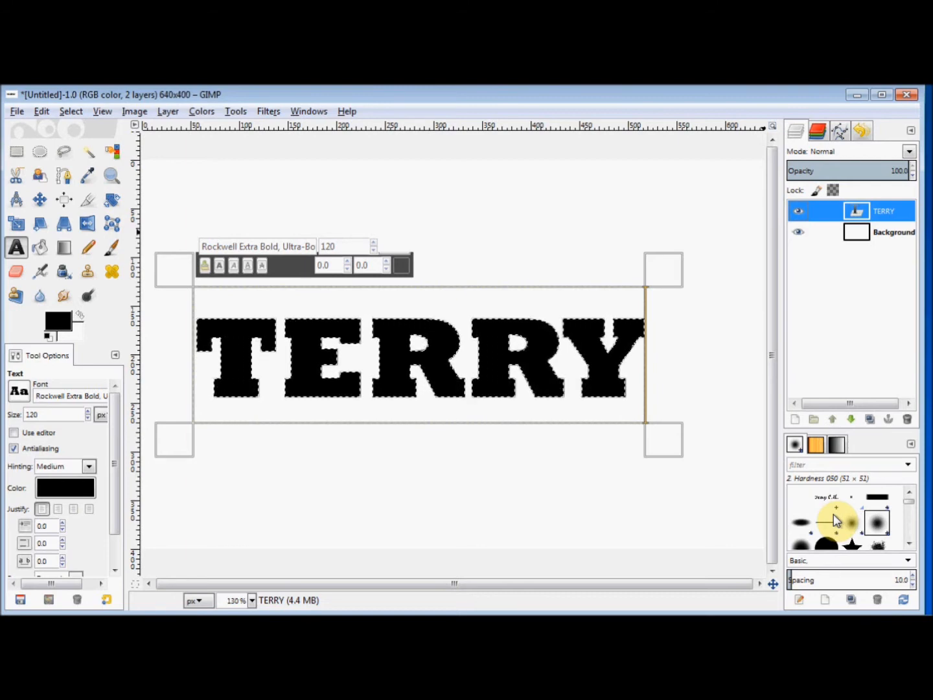
# With the Blend tool, fill the letters with the Full saturation spectrum gradient from T to Y.
pyautogui.click(61, 251)
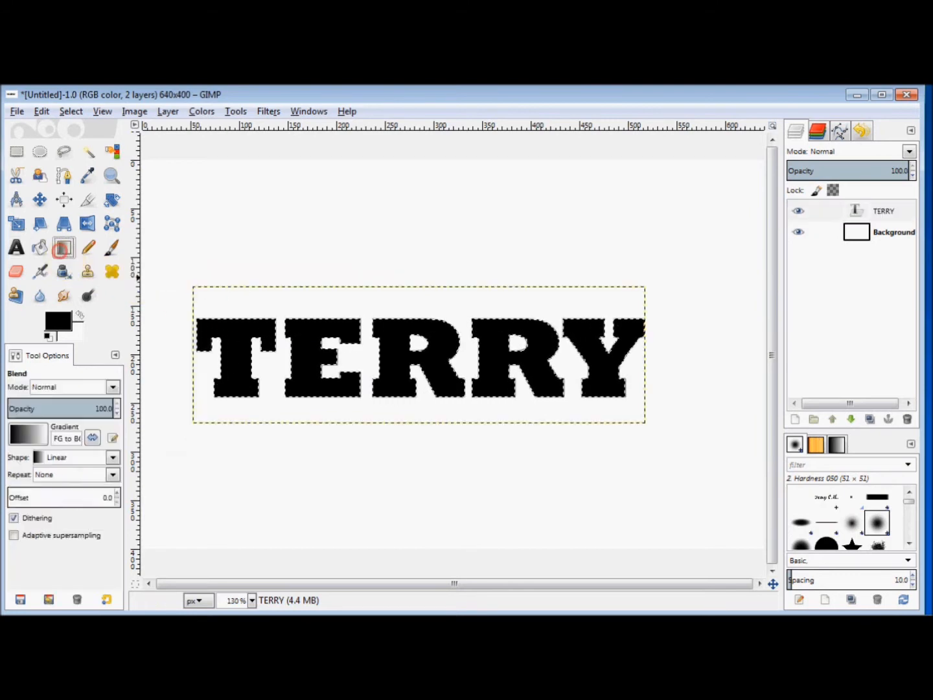
pyautogui.click(22, 438)
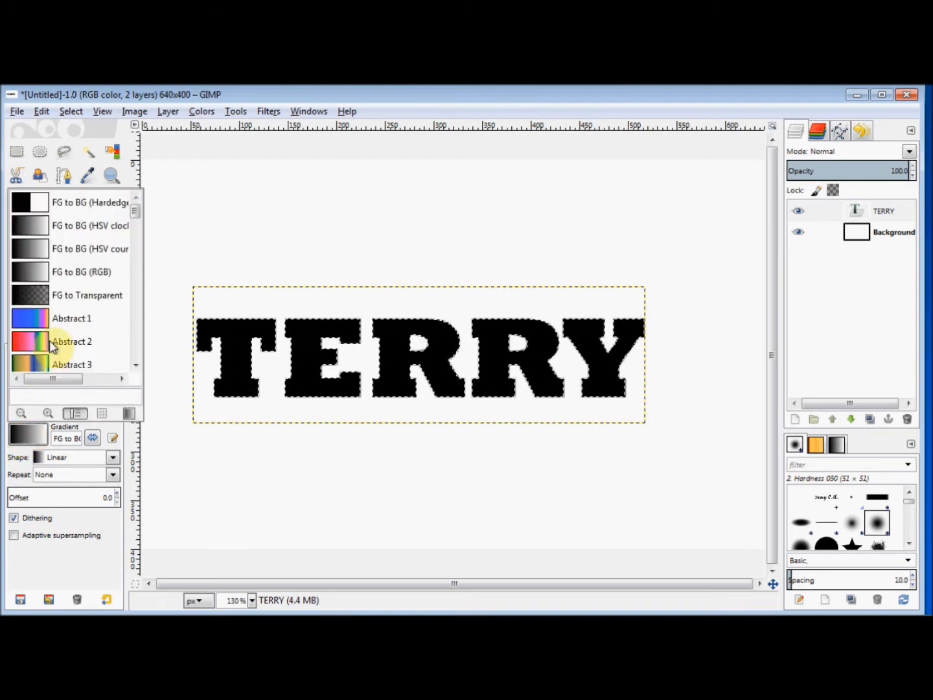
pyautogui.scroll(-1, 52, 343)
pyautogui.scroll(-5, 54, 347)
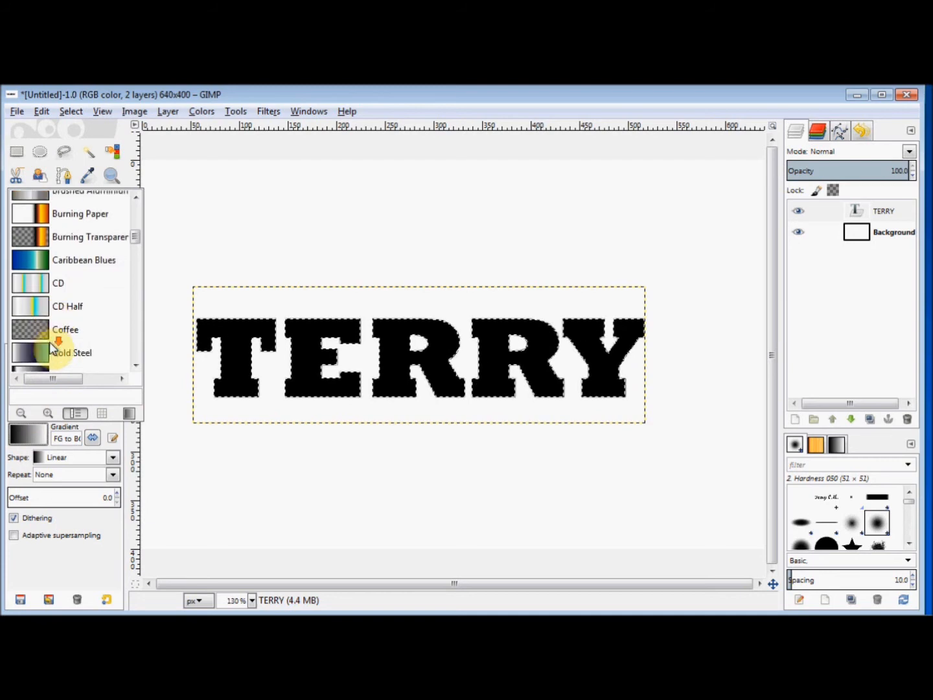
pyautogui.scroll(-5, 52, 346)
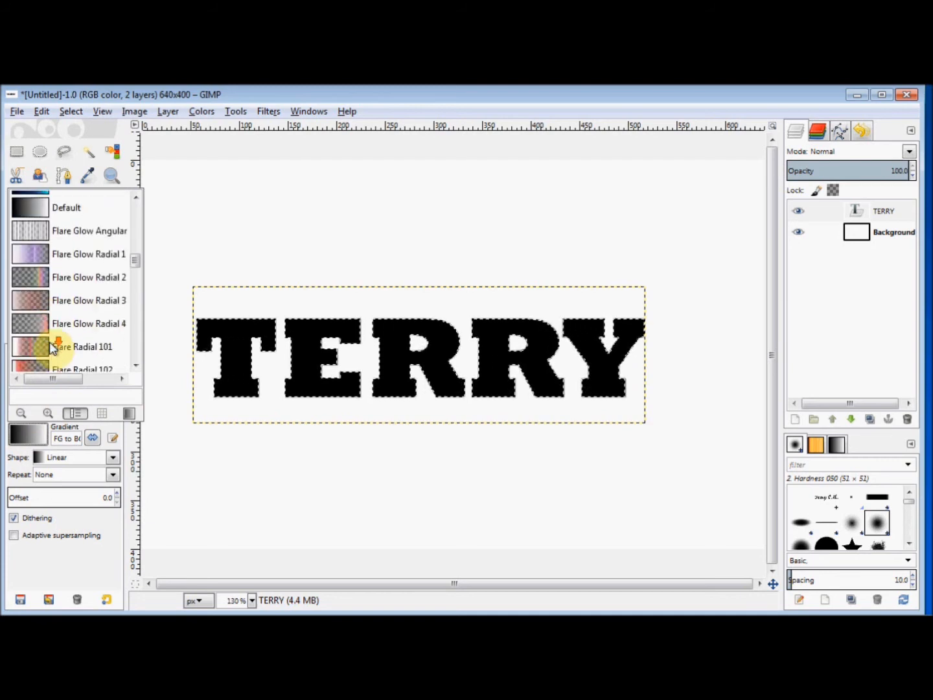
pyautogui.scroll(-5, 49, 341)
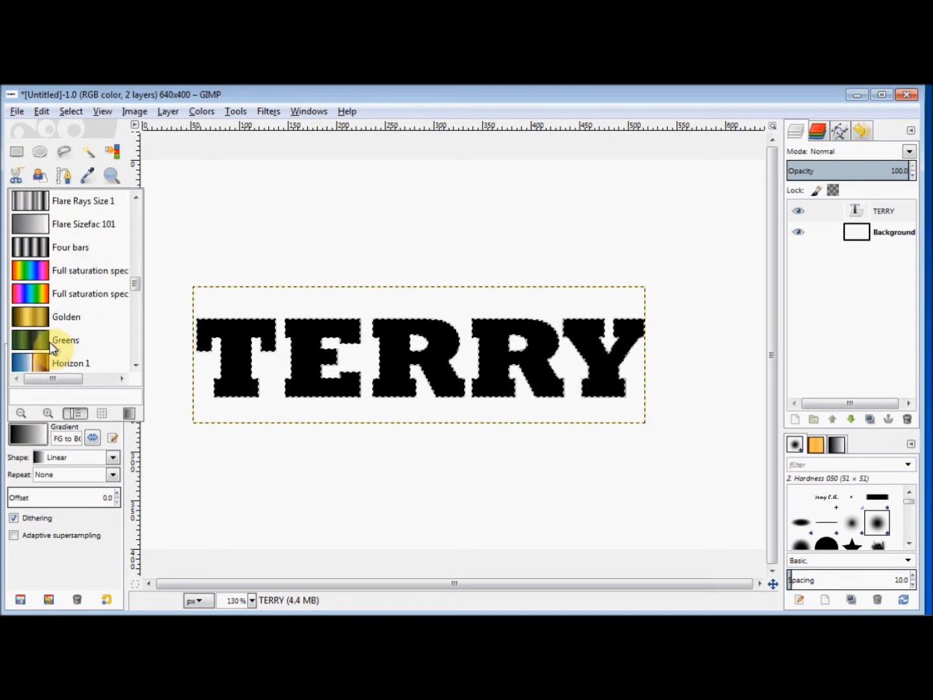
pyautogui.click(39, 279)
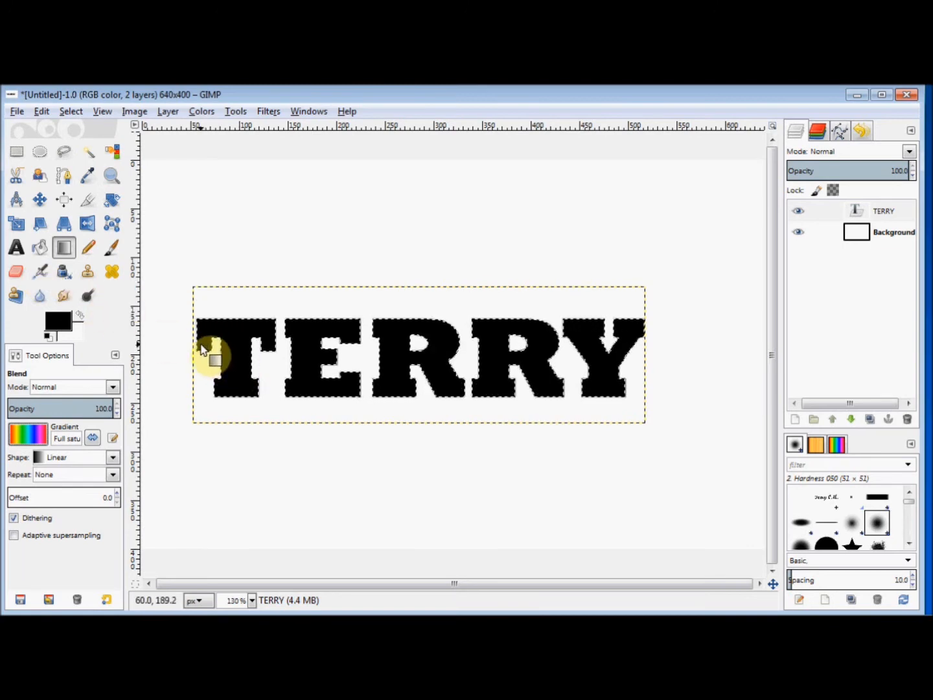
pyautogui.moveTo(202, 350); pyautogui.dragTo(635, 387)
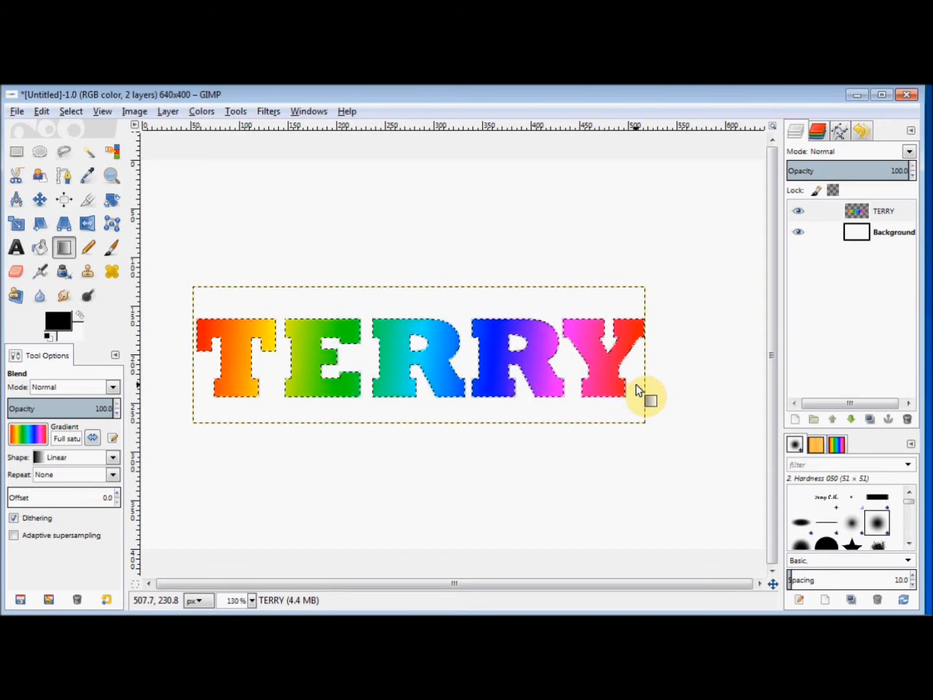
# Clear the selection around the letters with Select > None.
pyautogui.click(76, 111)
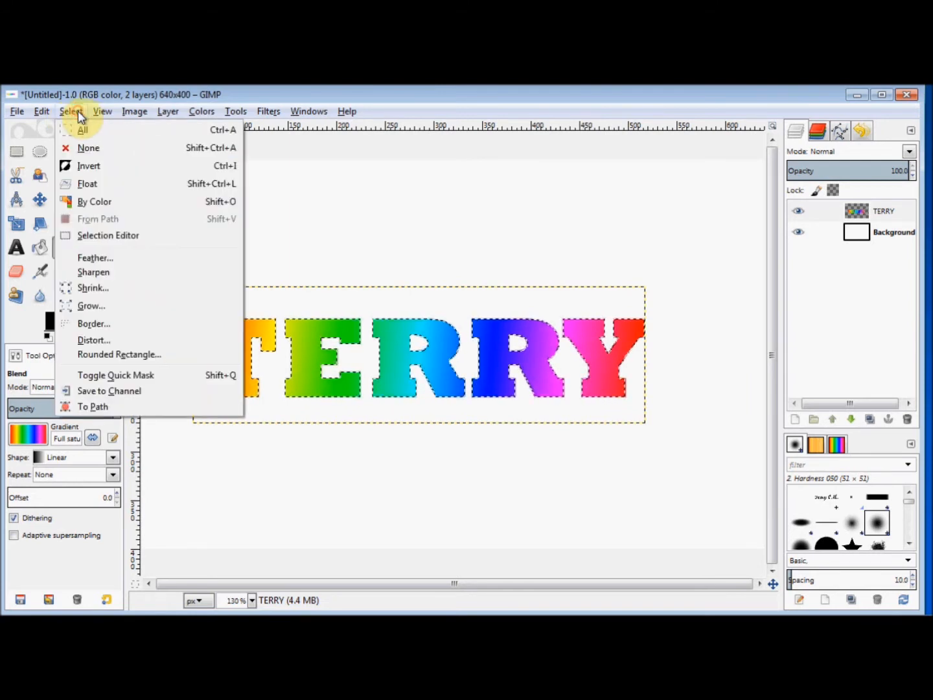
pyautogui.click(79, 149)
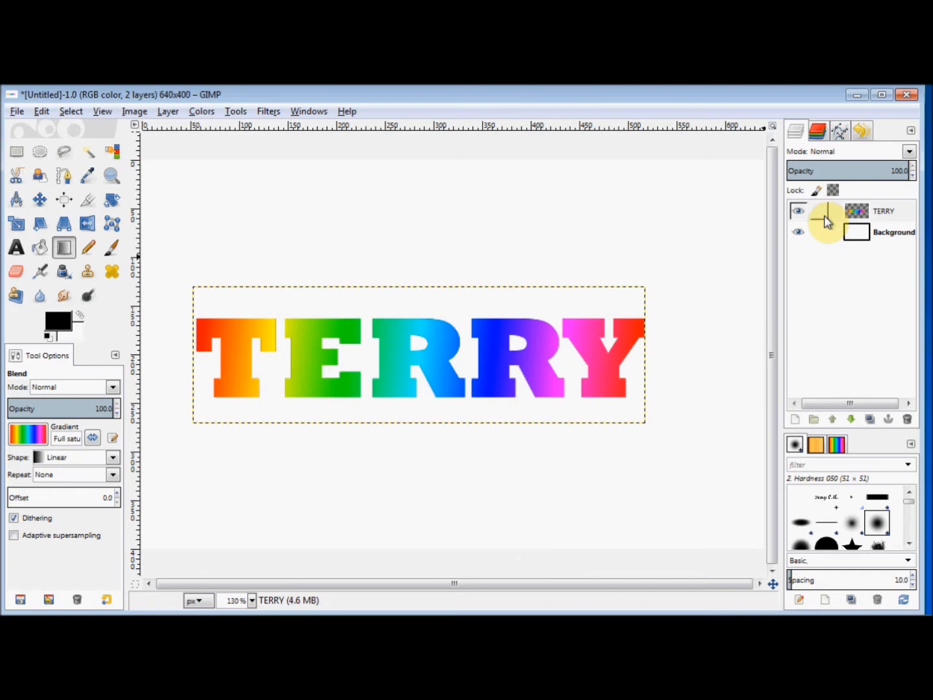
# Delete the rainbow TERRY layer and retype TERRY as a new black text layer.
pyautogui.click(906, 421)
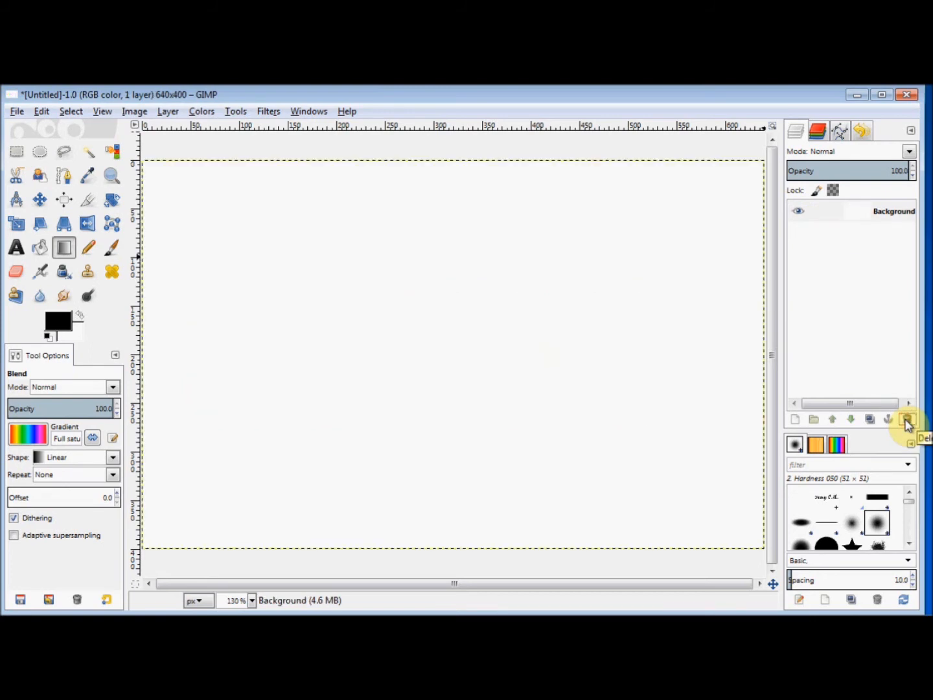
pyautogui.click(16, 250)
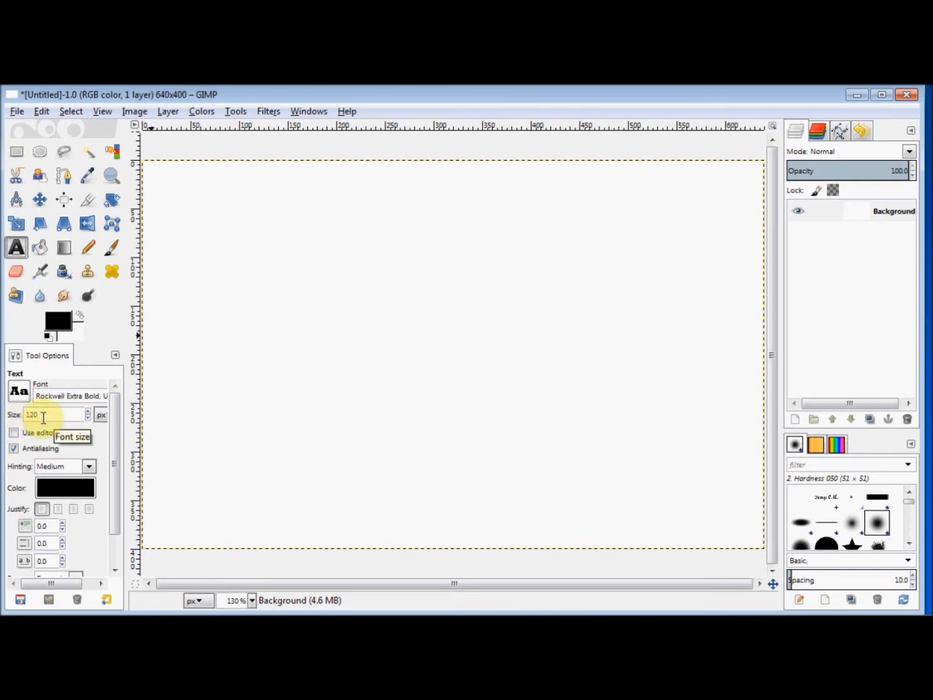
pyautogui.click(185, 278)
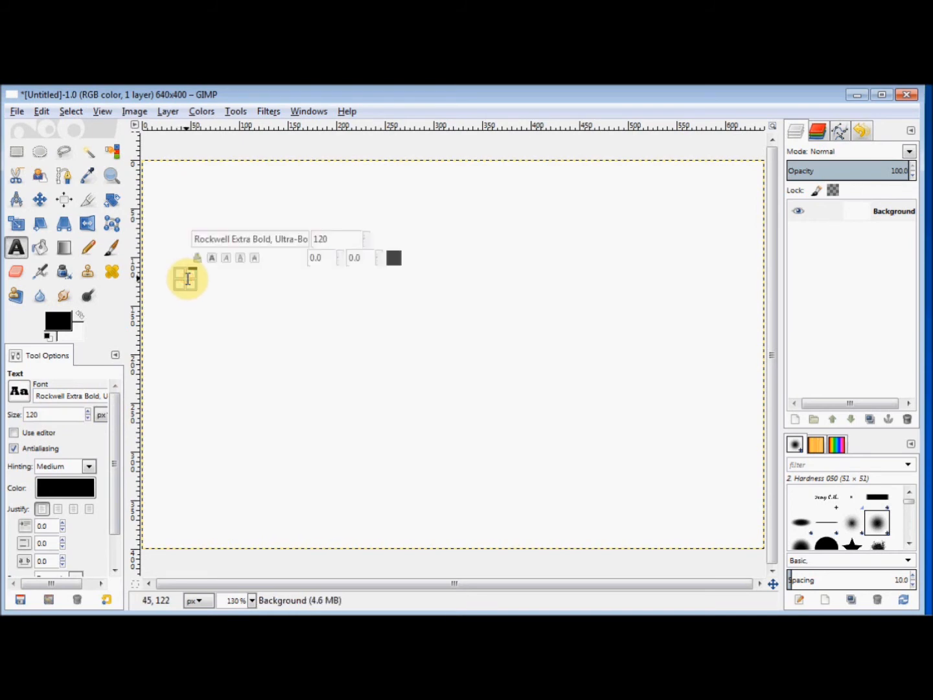
pyautogui.write('T')
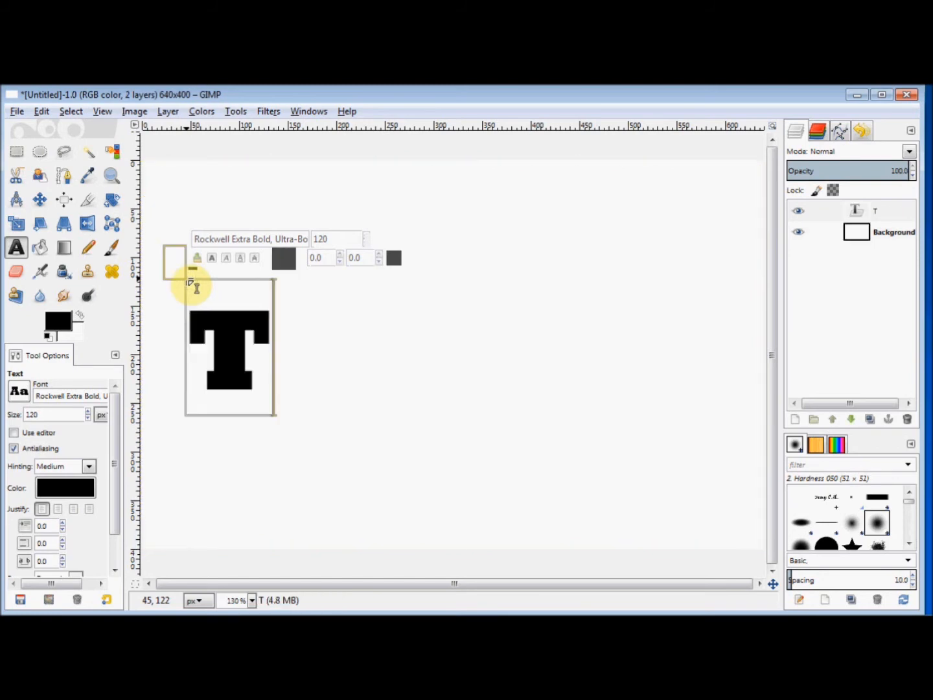
pyautogui.write('ERRY')
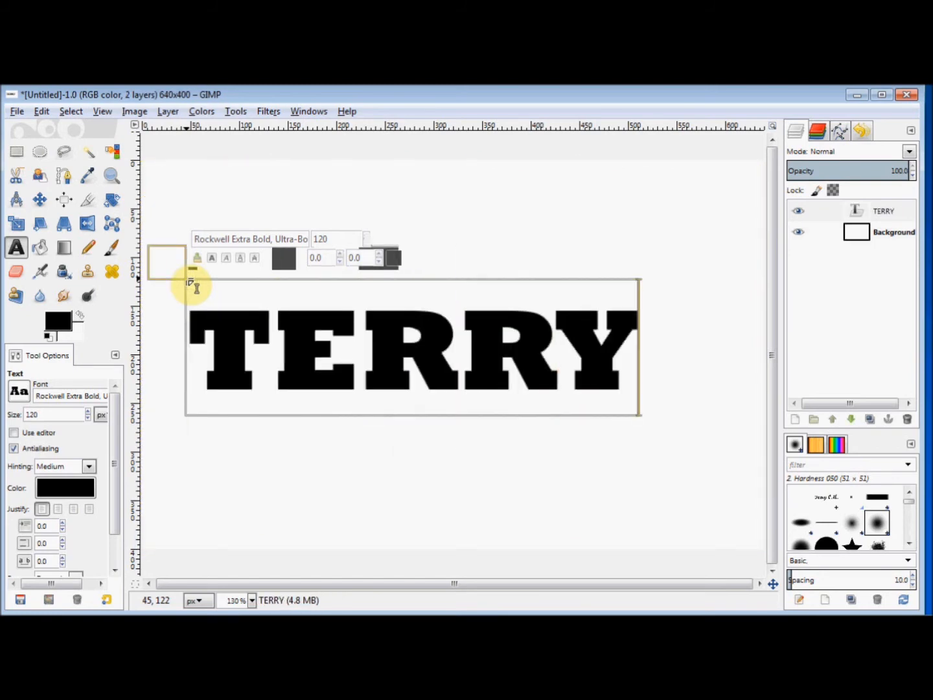
# Select the new TERRY letters via Alpha to Selection and fill them with the Golden gradient, T to Y.
pyautogui.rightClick(817, 220)
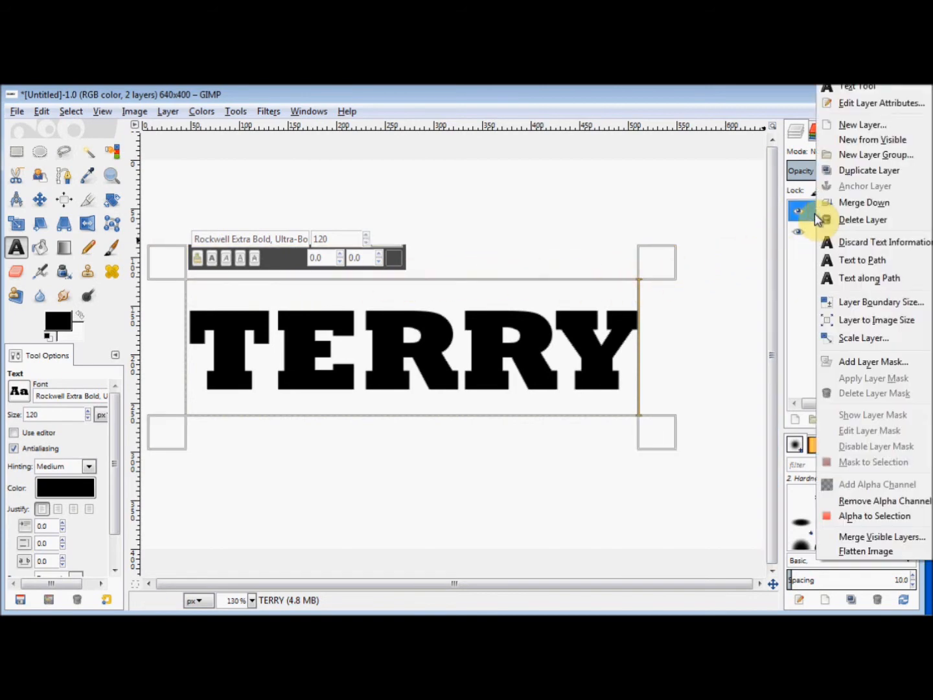
pyautogui.click(848, 517)
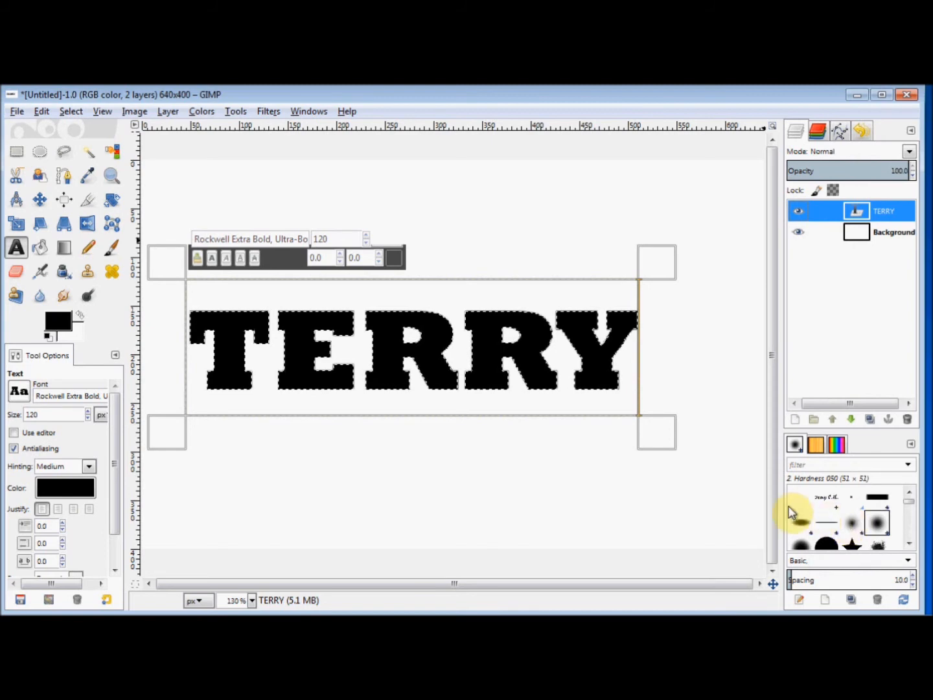
pyautogui.click(63, 248)
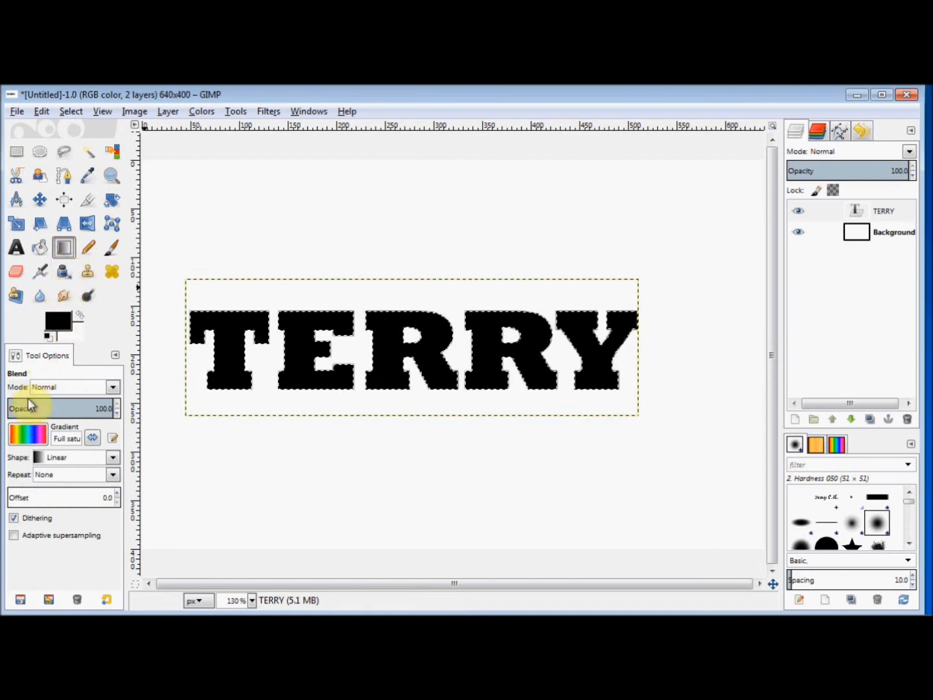
pyautogui.click(30, 438)
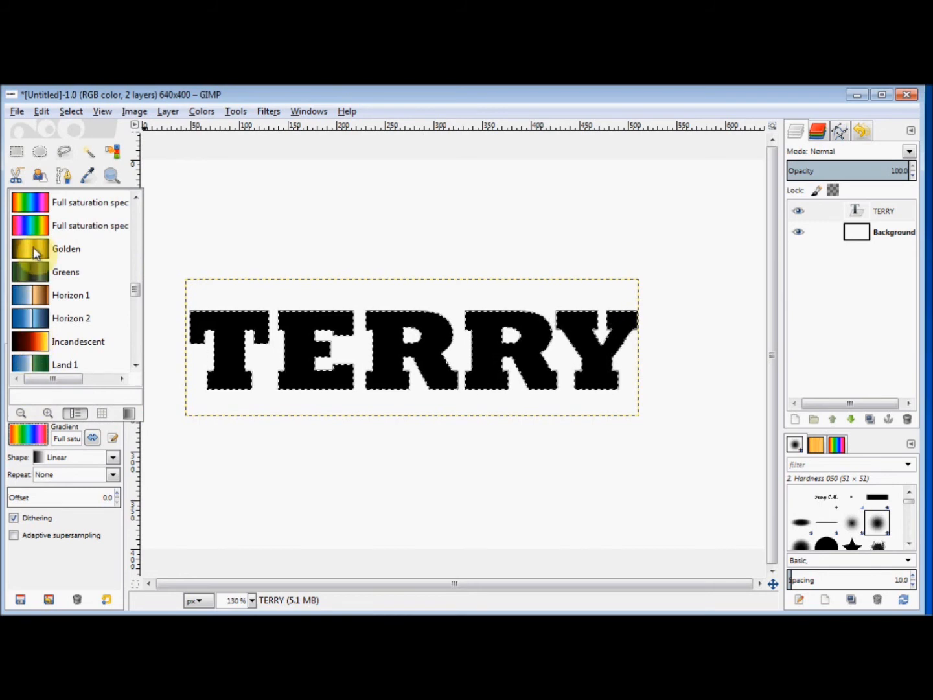
pyautogui.click(33, 246)
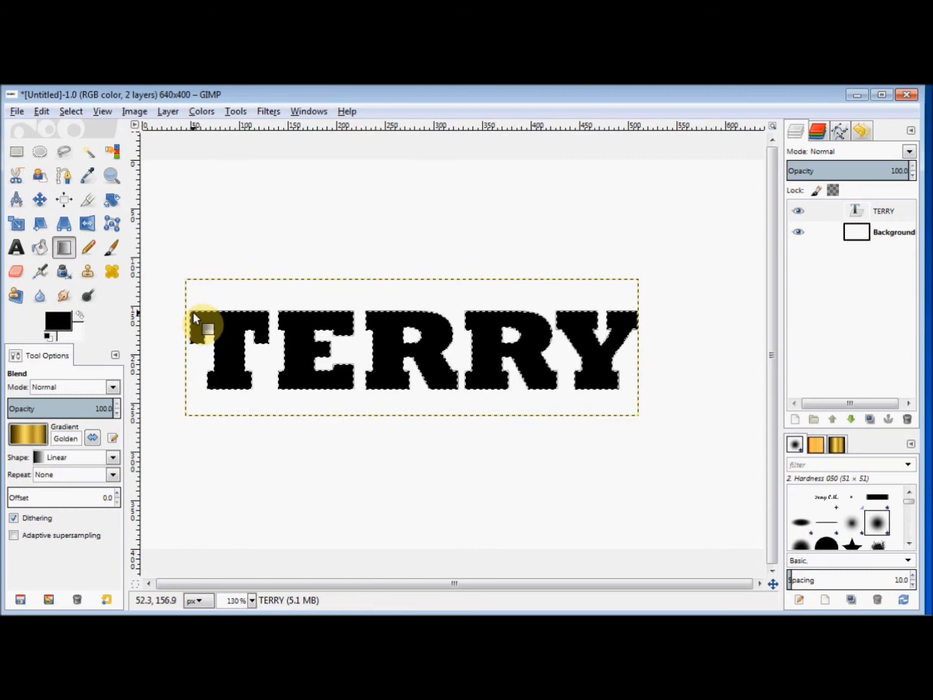
pyautogui.moveTo(193, 311); pyautogui.dragTo(622, 375)
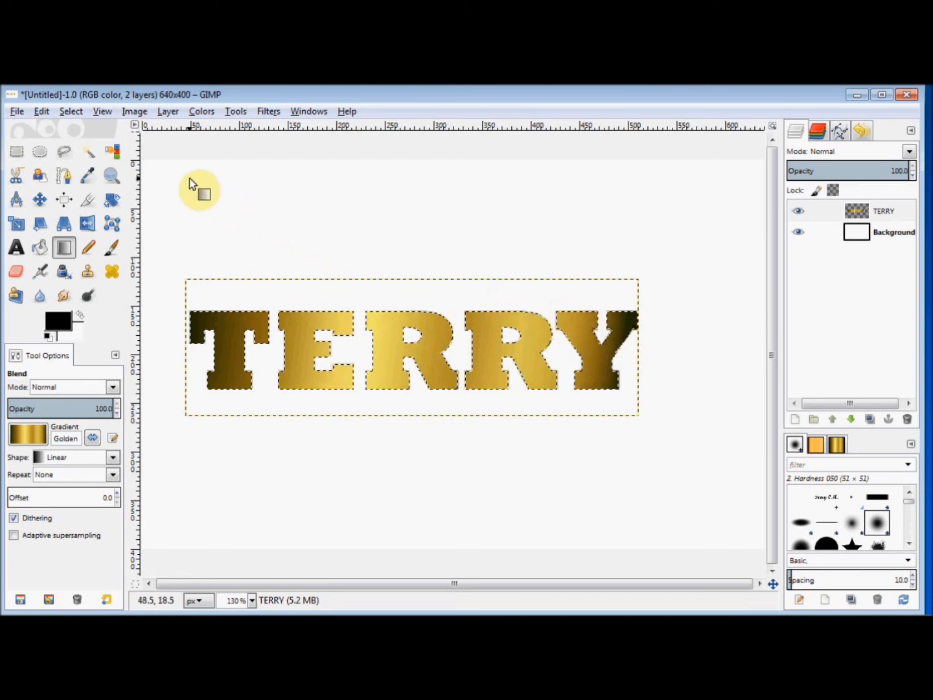
# Turn the letter selection into a 1 px border with Select > Border.
pyautogui.click(71, 114)
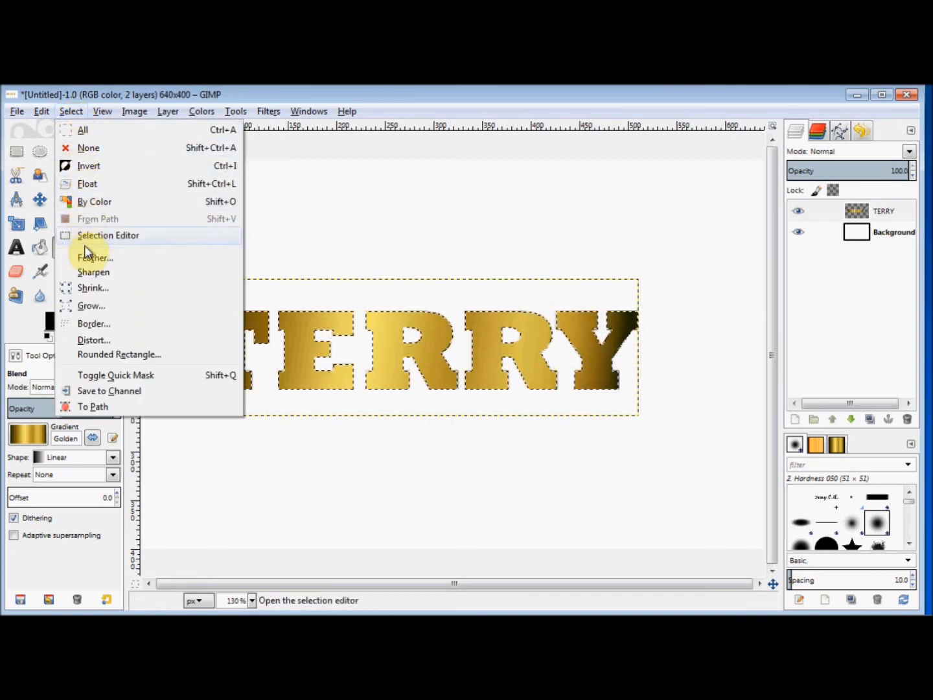
pyautogui.click(89, 325)
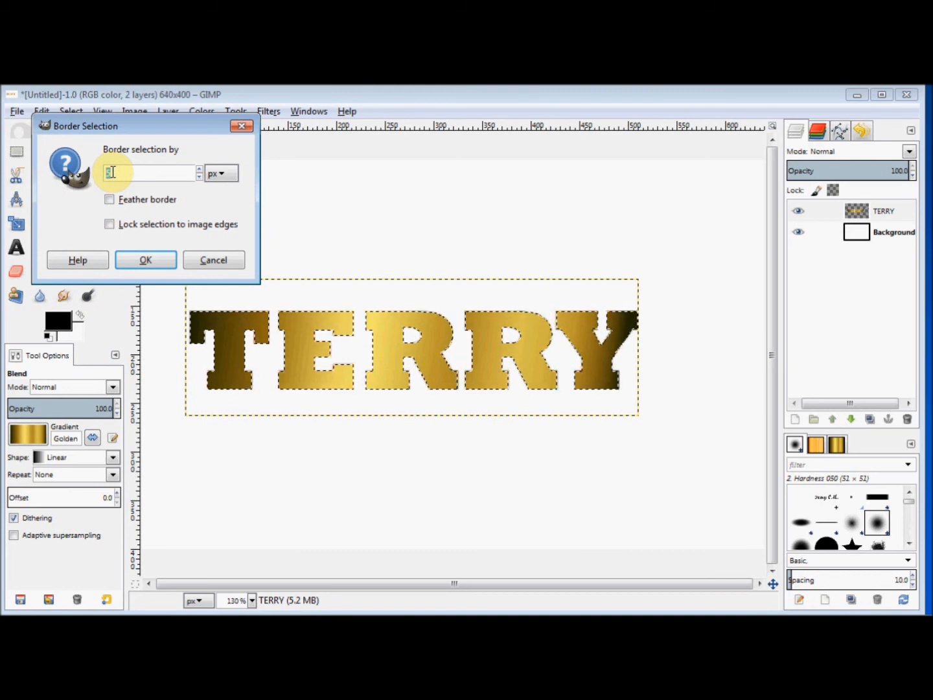
pyautogui.write('1')
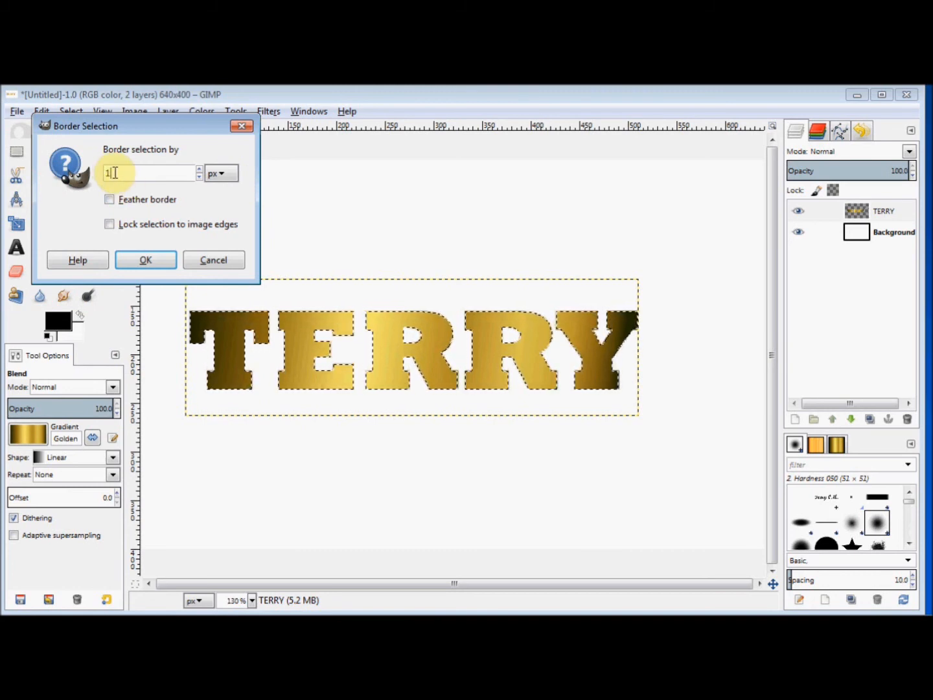
pyautogui.click(143, 261)
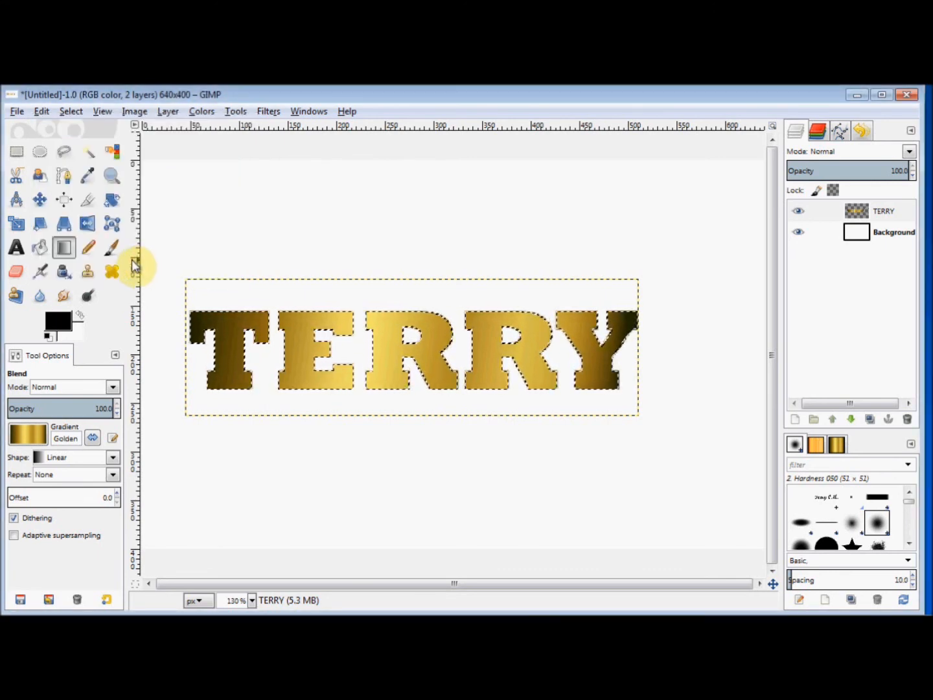
# Bucket-fill the whole border selection with black, then remove the selection.
pyautogui.click(39, 249)
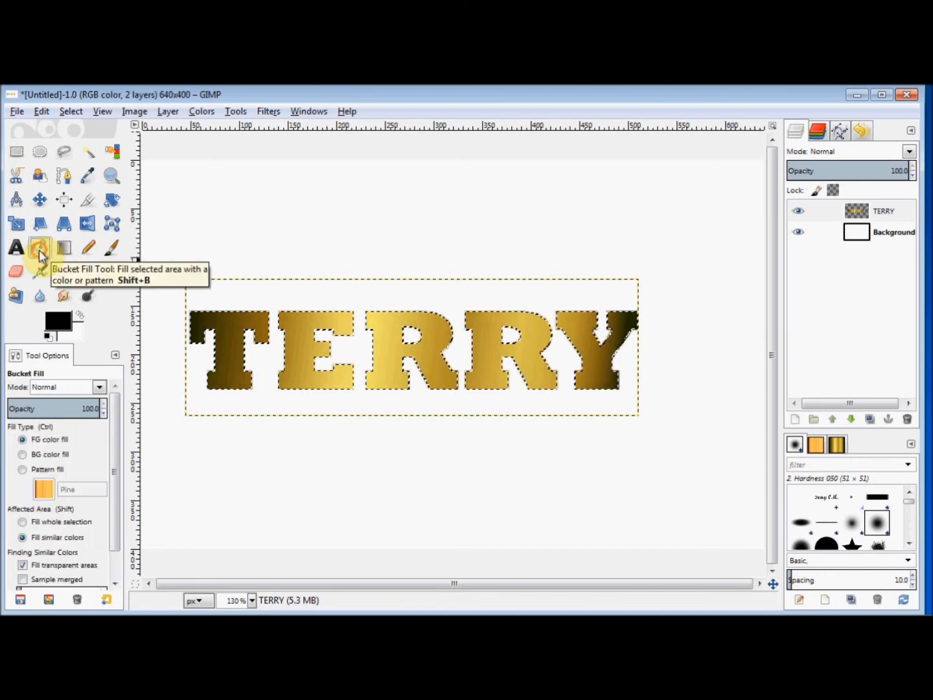
pyautogui.click(49, 523)
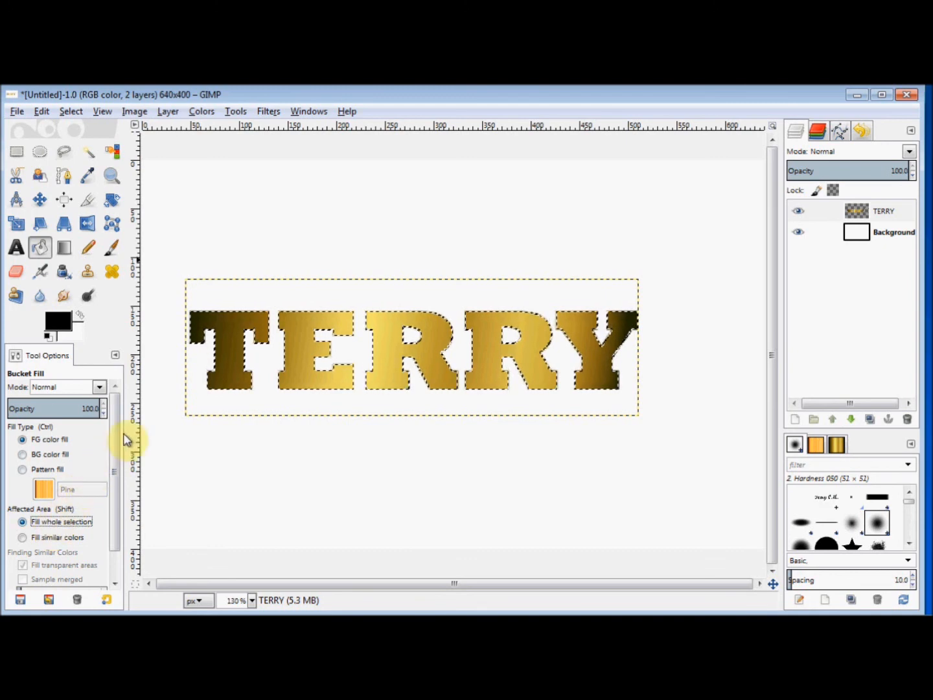
pyautogui.click(215, 353)
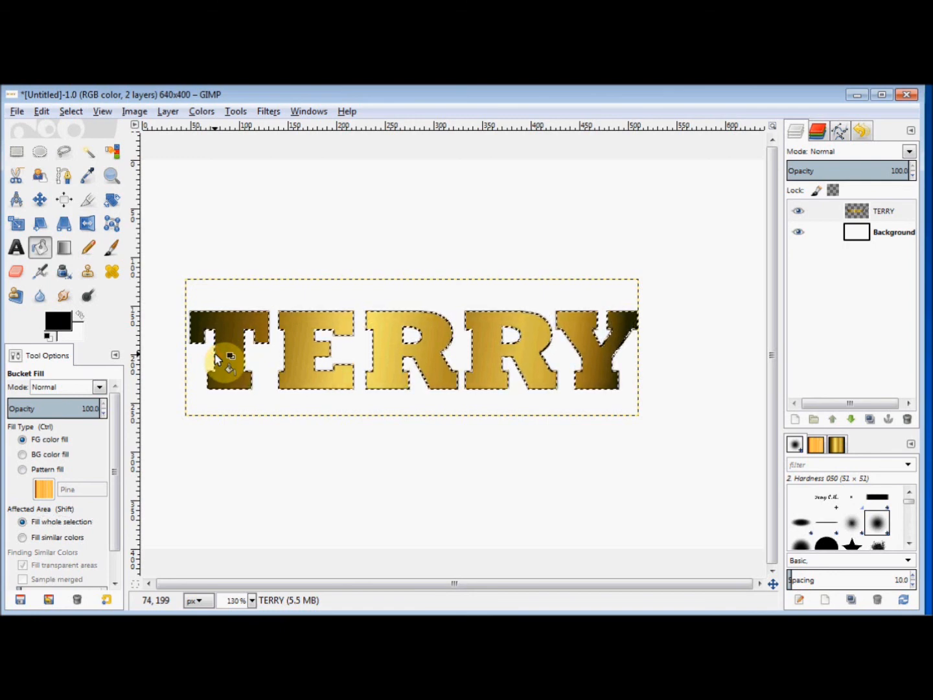
pyautogui.click(71, 114)
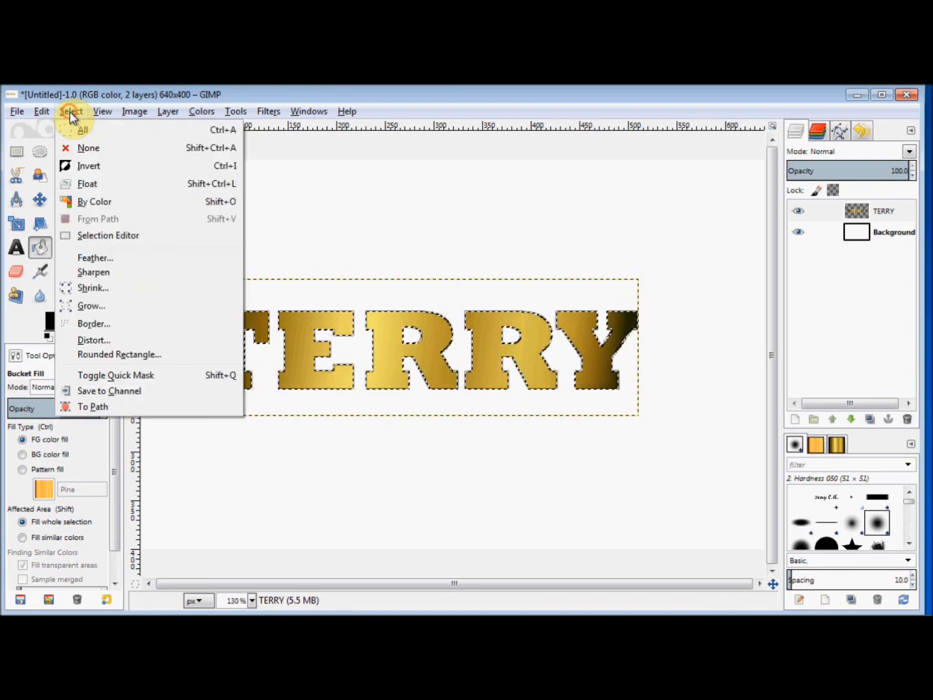
pyautogui.click(79, 150)
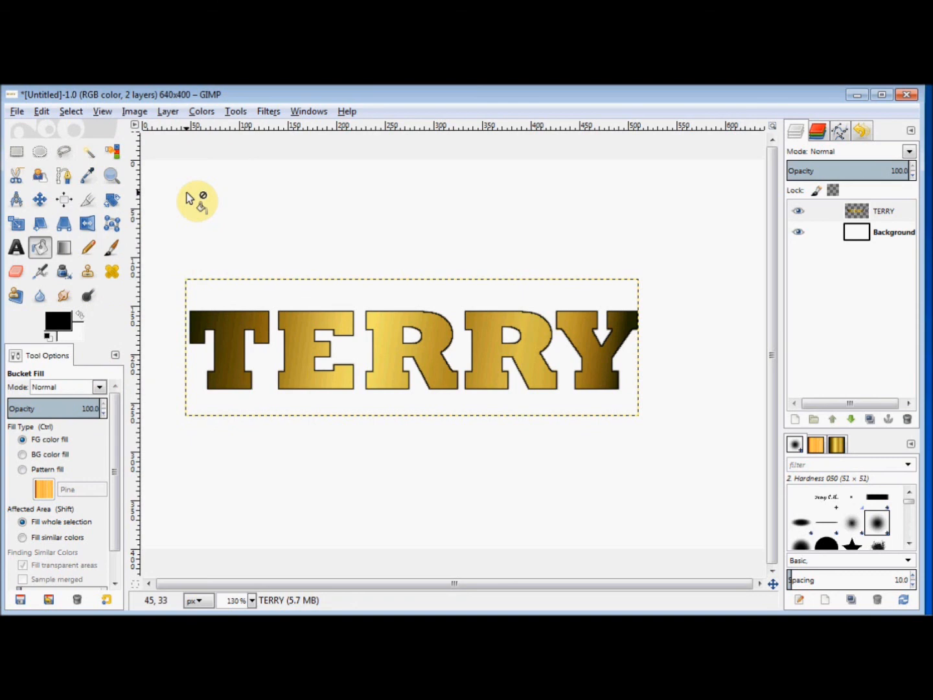